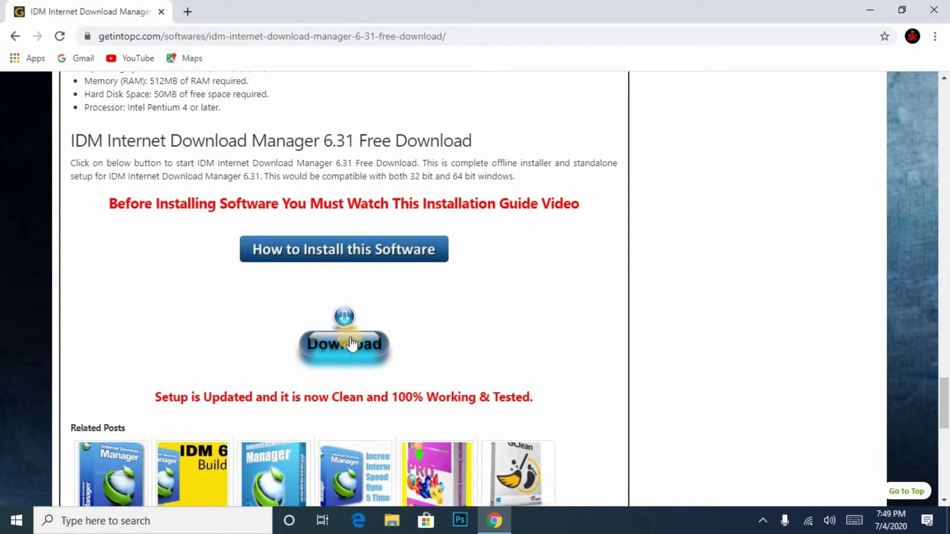
# - Download the IDM Internet Download Manager 6.31 setup archive from its getintopc.com page
pyautogui.click(348, 341)
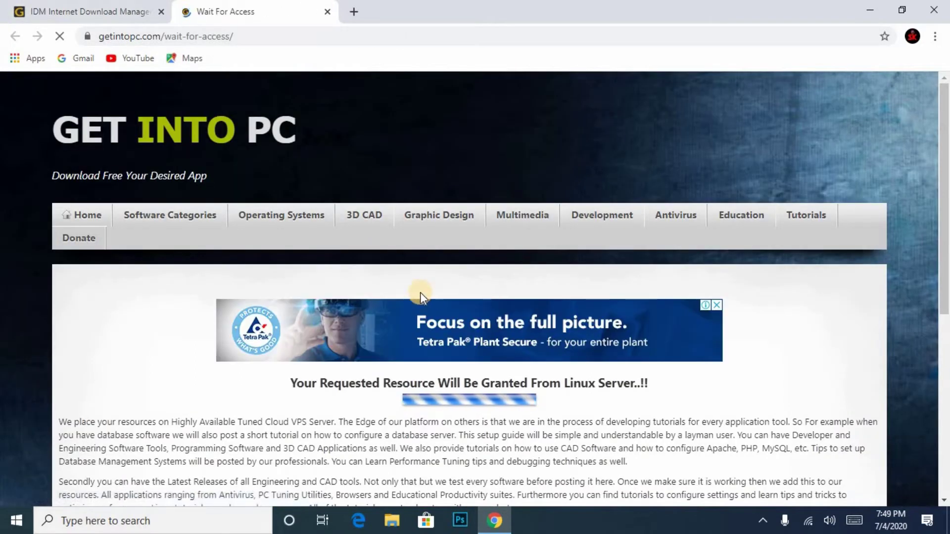
pyautogui.scroll(-7, 230, 275)
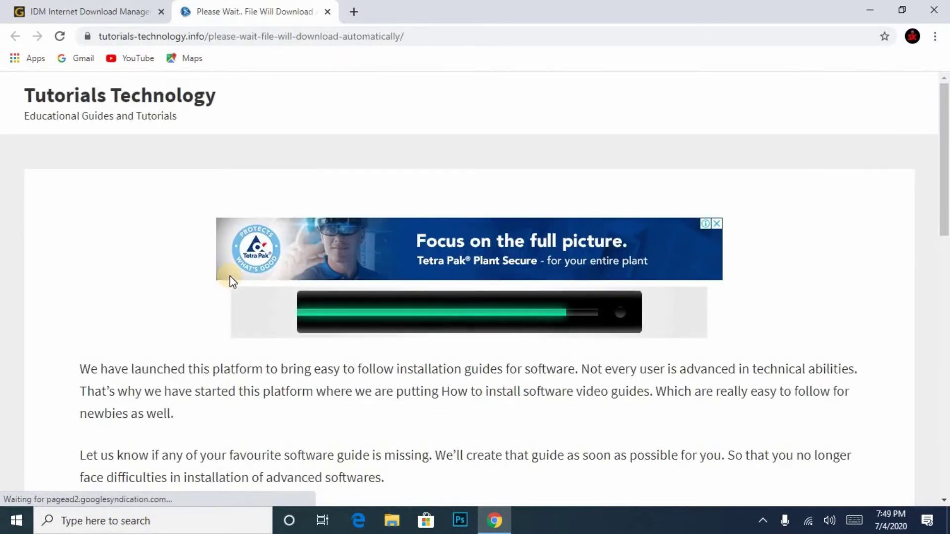
pyautogui.scroll(-8, 235, 284)
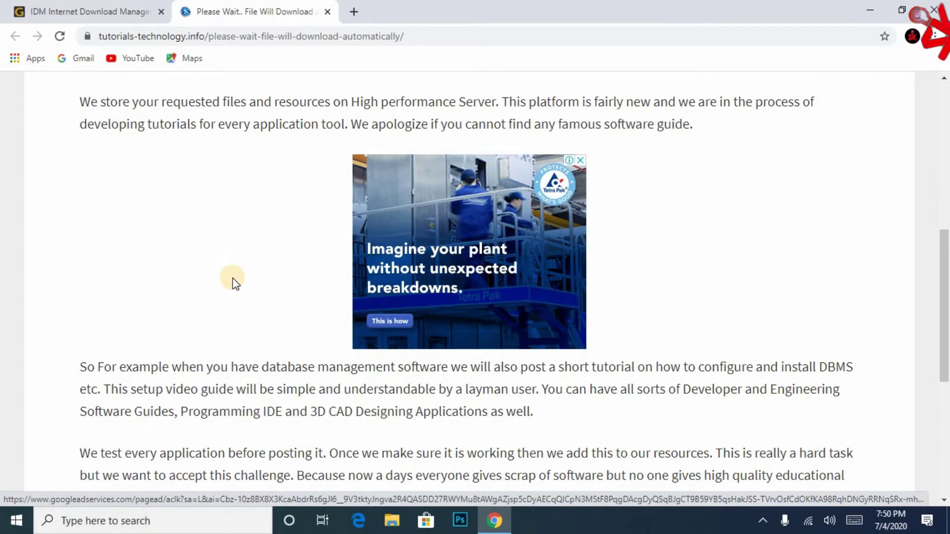
pyautogui.scroll(-7, 242, 280)
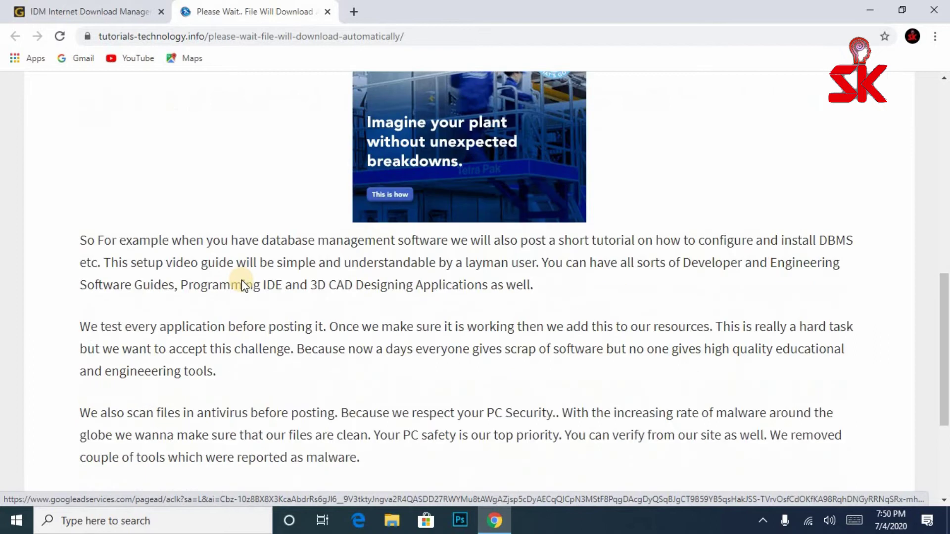
pyautogui.scroll(8, 241, 280)
pyautogui.scroll(1, 241, 280)
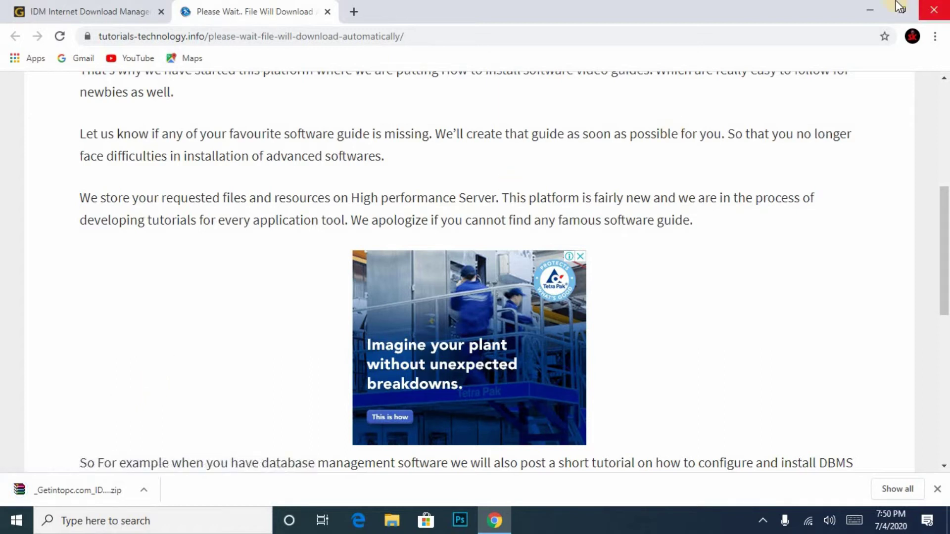
# - Minimize the browser and open the Downloads folder in a maximized File Explorer window
pyautogui.click(870, 9)
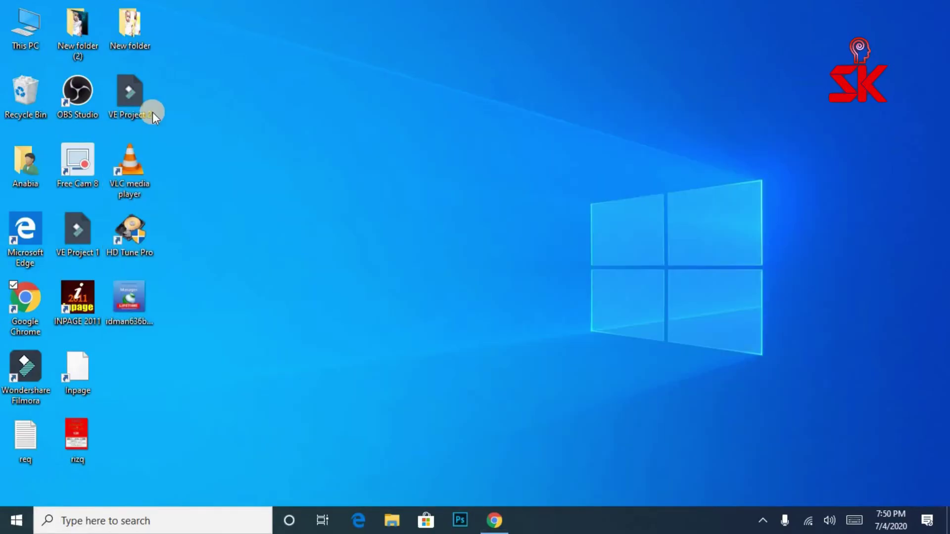
pyautogui.doubleClick(31, 35)
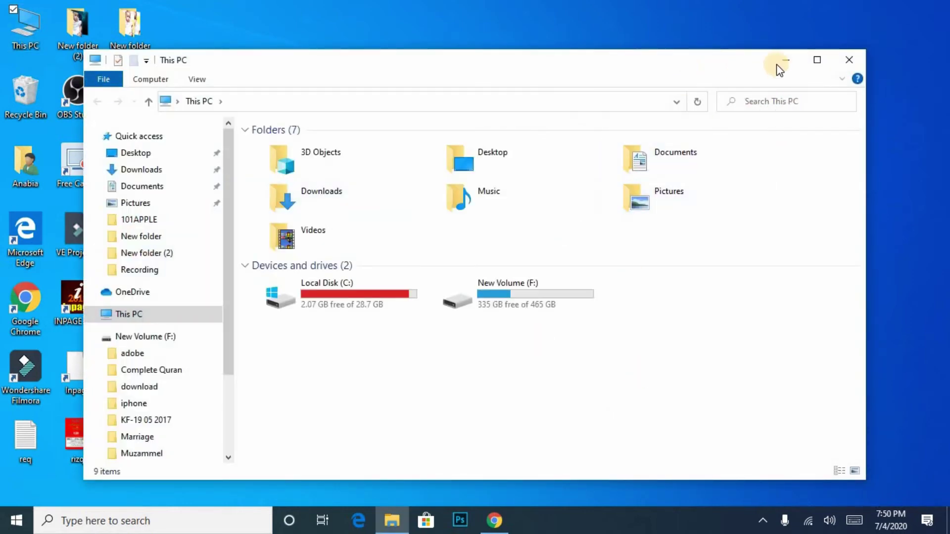
pyautogui.click(817, 60)
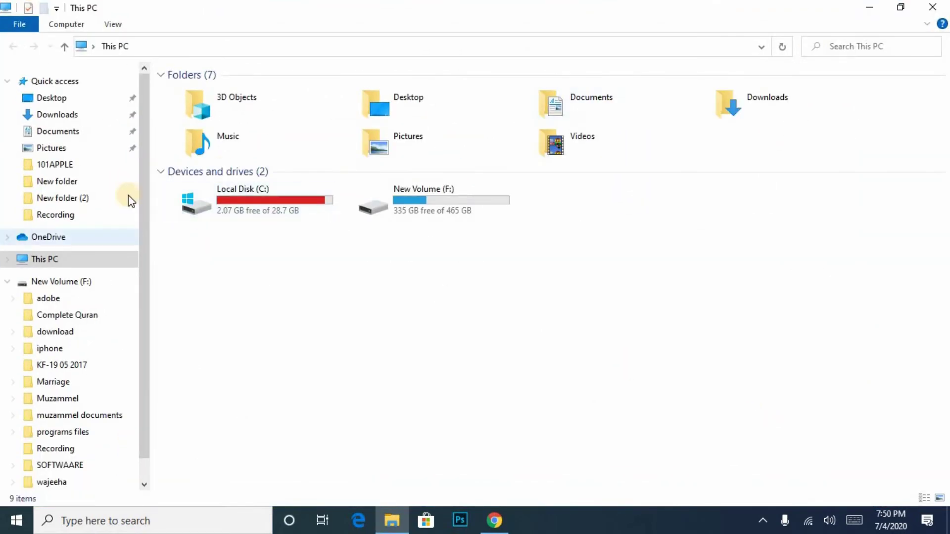
pyautogui.click(759, 118)
pyautogui.doubleClick(759, 115)
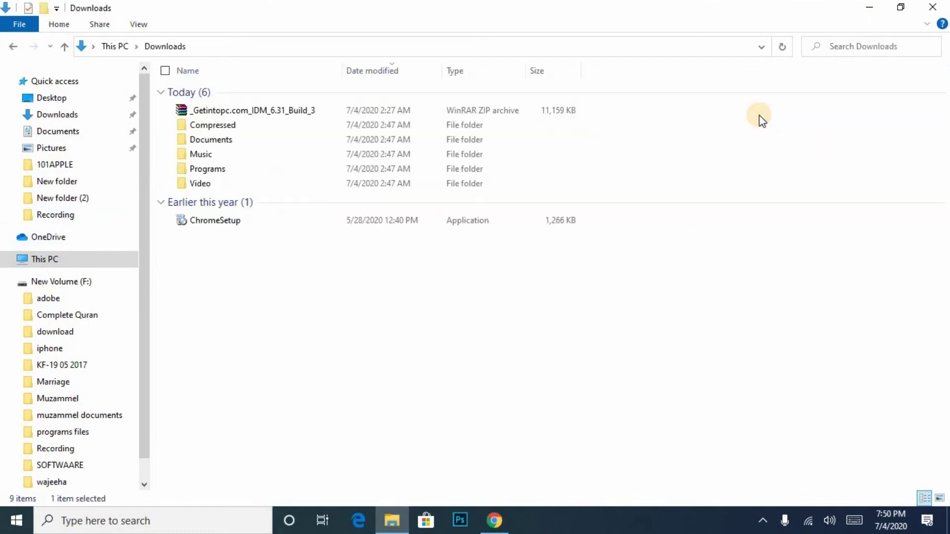
# - Extract _Getintopc.com_IDM_6.31_Build_3.zip with WinRAR to the default folder inside Downloads, and close the archive
pyautogui.click(245, 110)
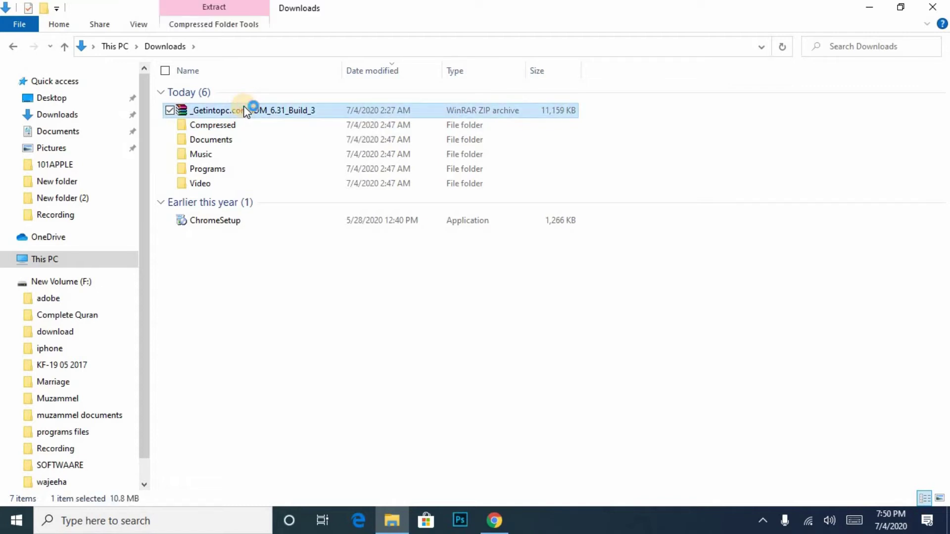
pyautogui.doubleClick(246, 110)
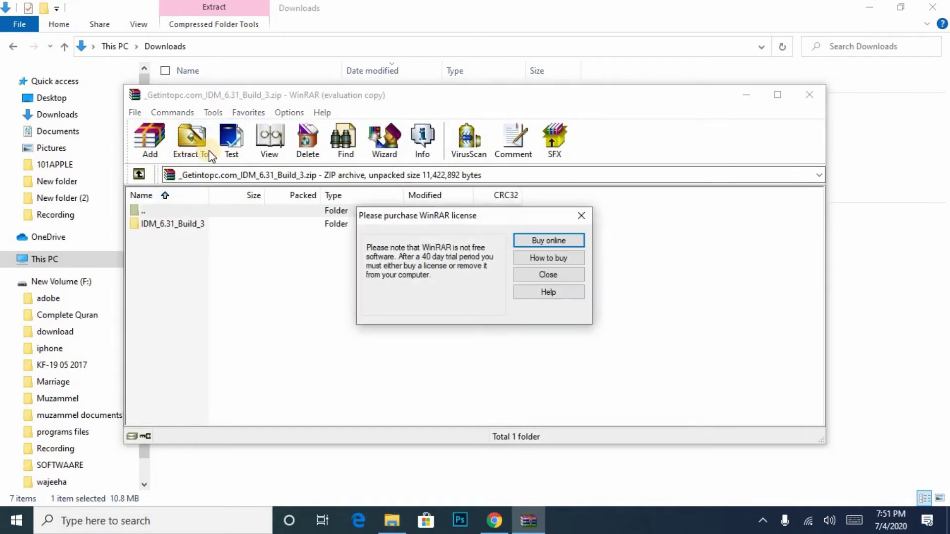
pyautogui.click(549, 273)
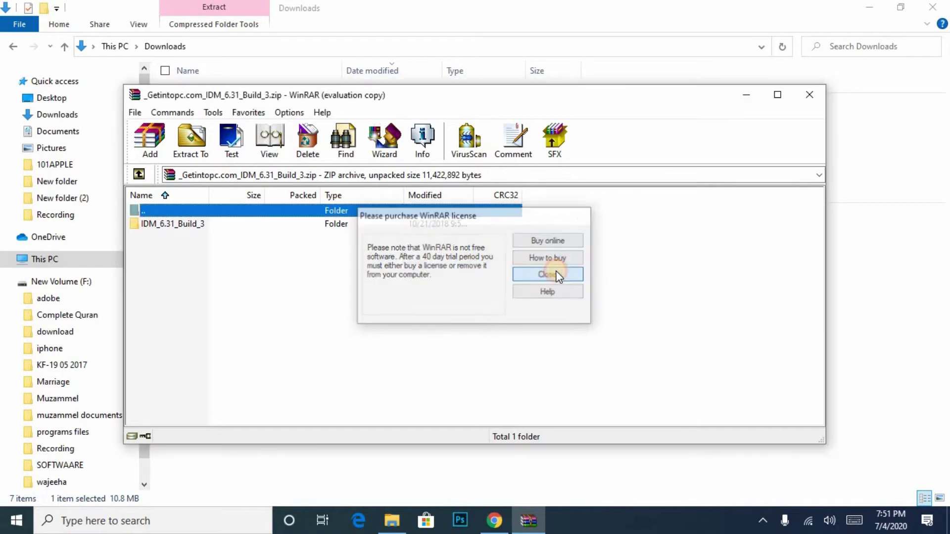
pyautogui.click(182, 149)
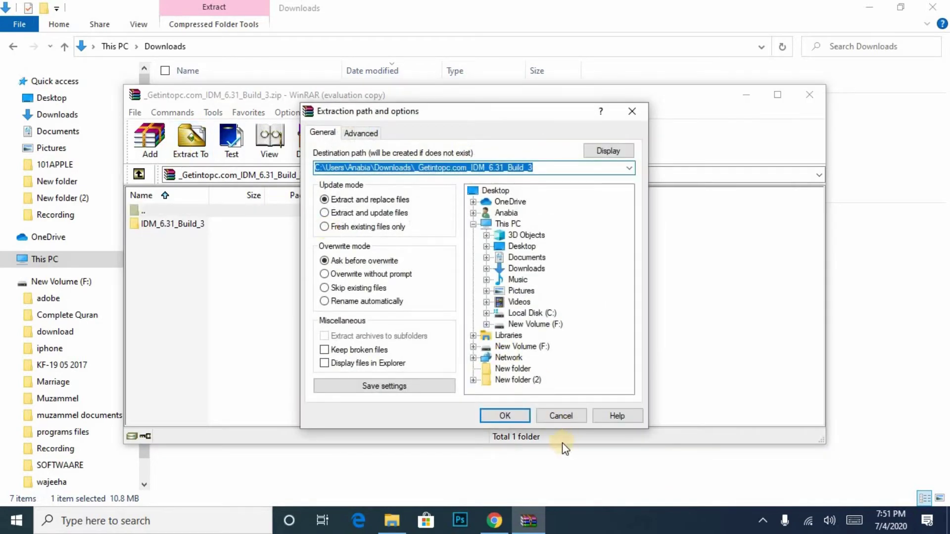
pyautogui.click(525, 414)
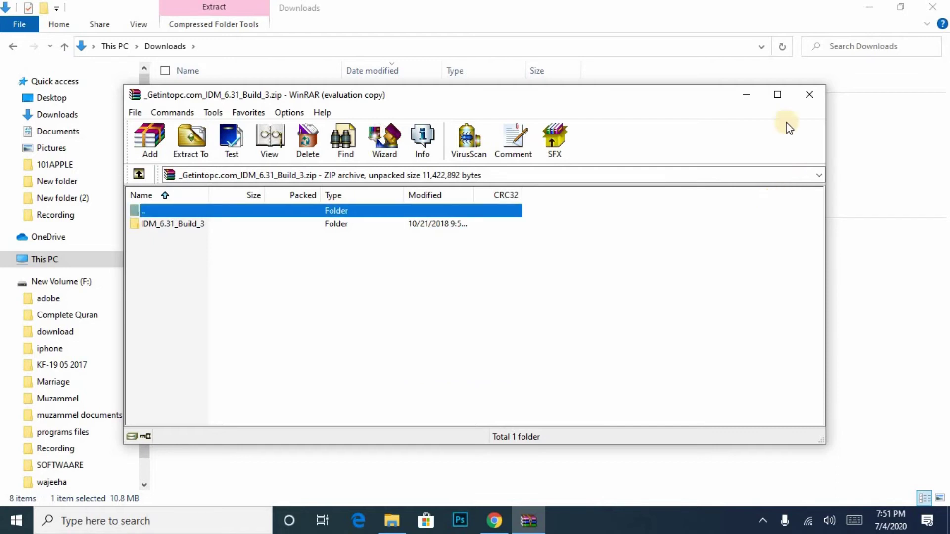
pyautogui.click(815, 97)
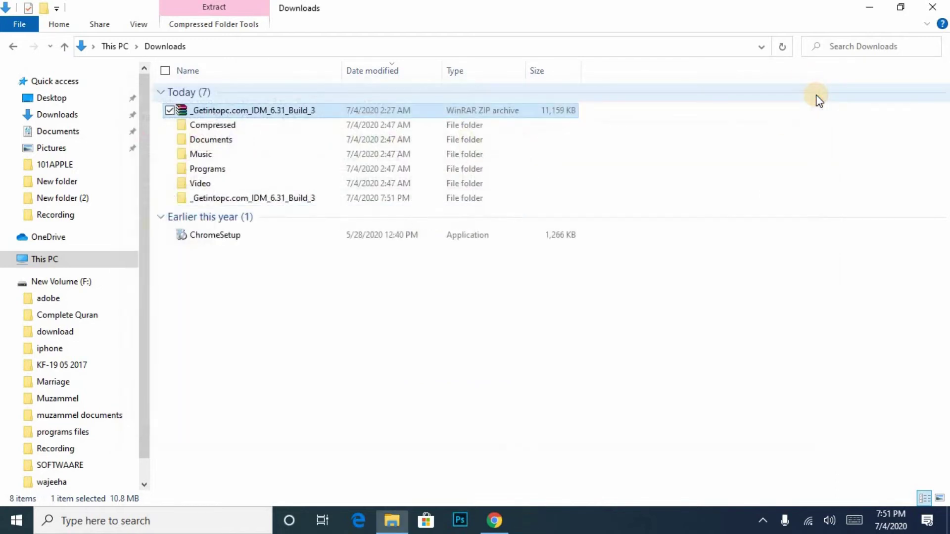
# - Launch the idman631build3f installer from the extracted IDM_6.31_Build_3 folder's Step 1 - Retail Installation subfolder
pyautogui.doubleClick(217, 201)
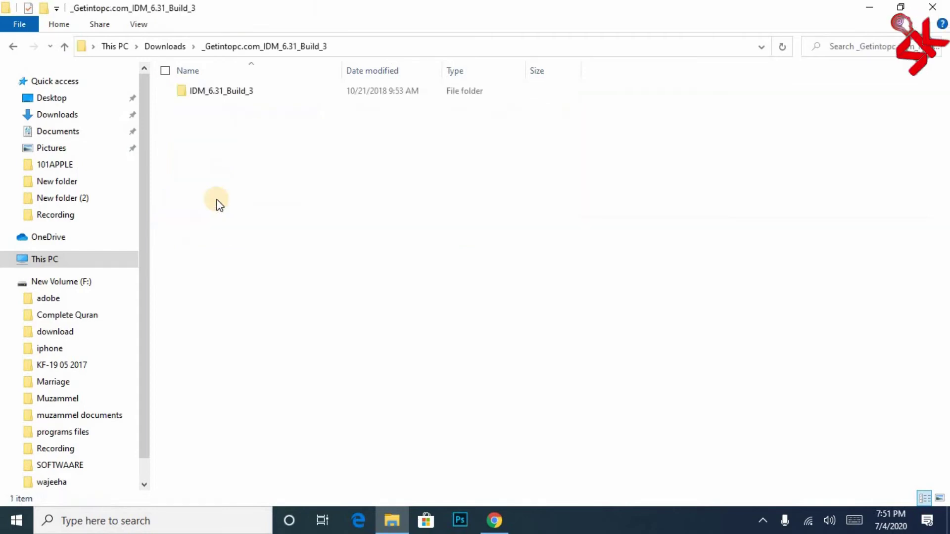
pyautogui.doubleClick(215, 91)
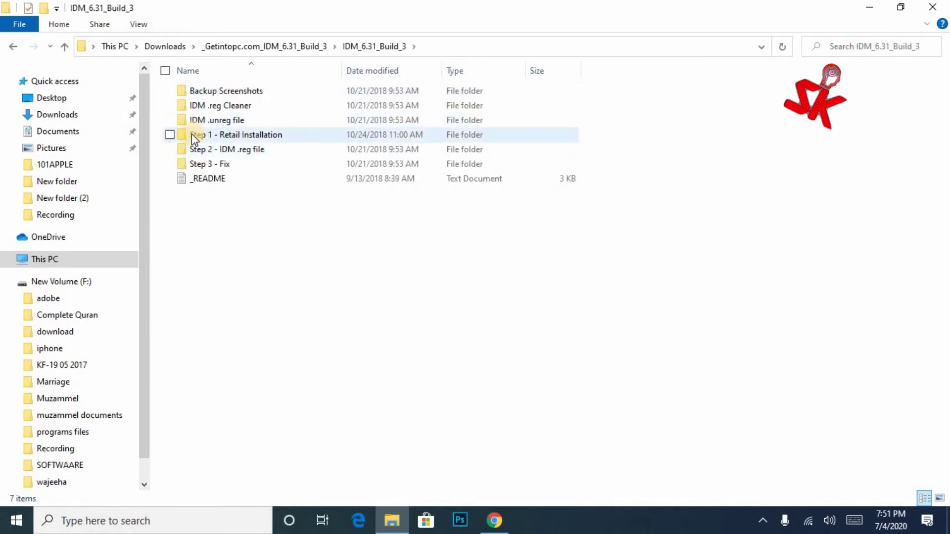
pyautogui.doubleClick(217, 138)
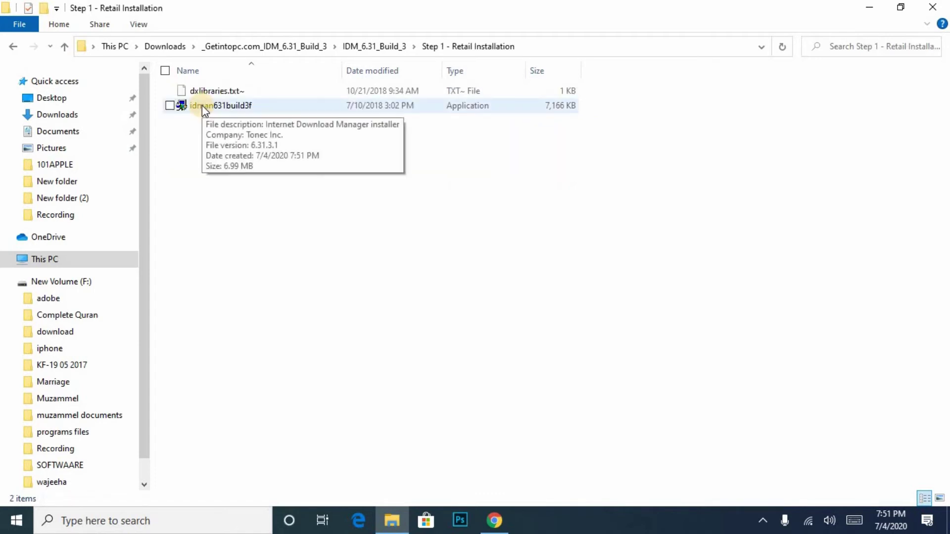
pyautogui.doubleClick(202, 105)
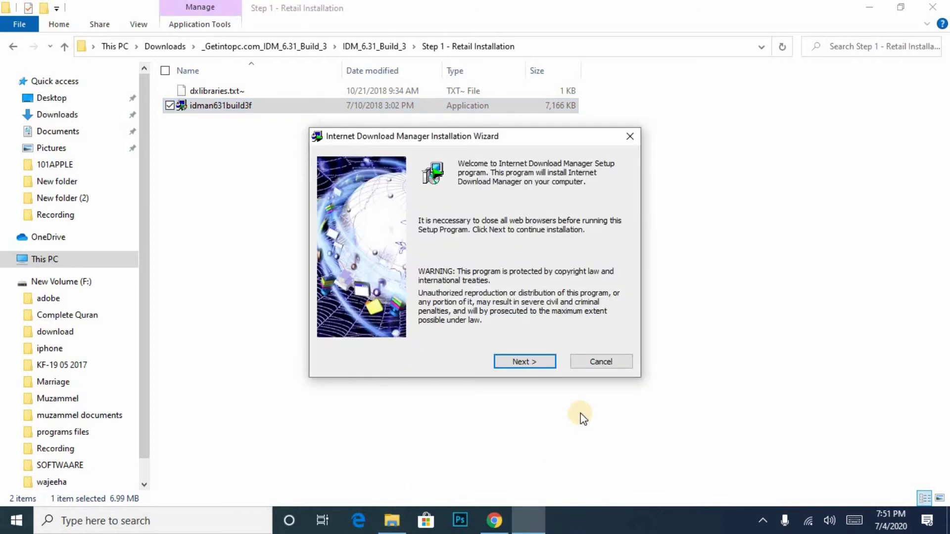
# - Install Internet Download Manager, accepting the license terms and keeping the default destination folder and desktop icon option
pyautogui.click(525, 362)
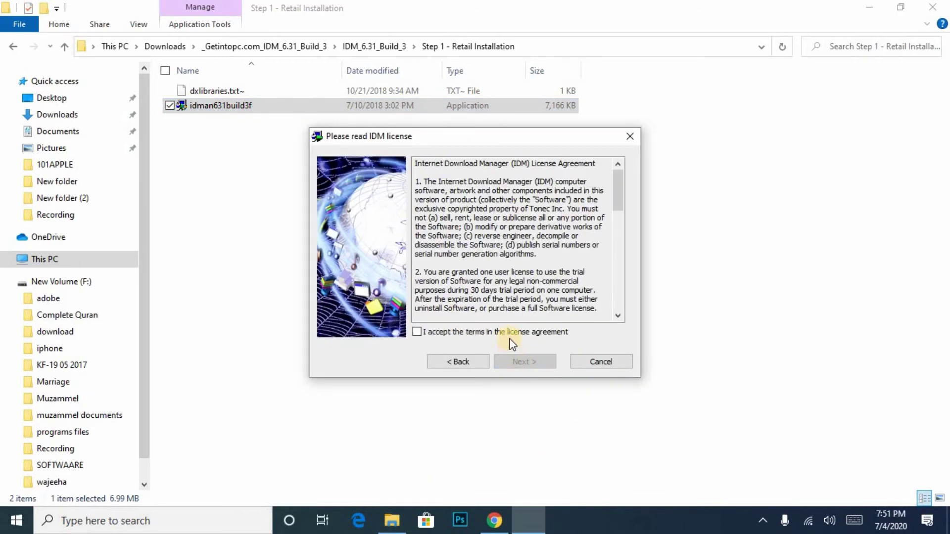
pyautogui.click(460, 332)
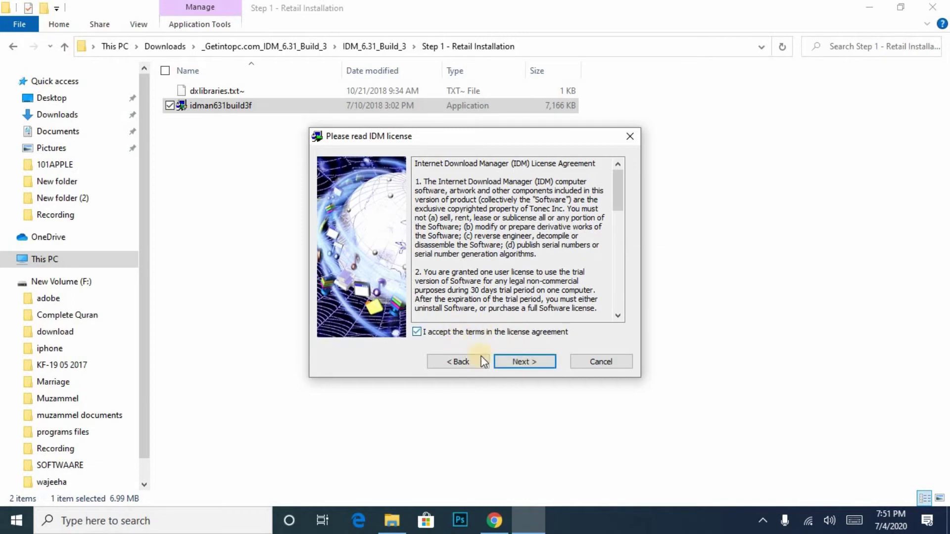
pyautogui.click(519, 362)
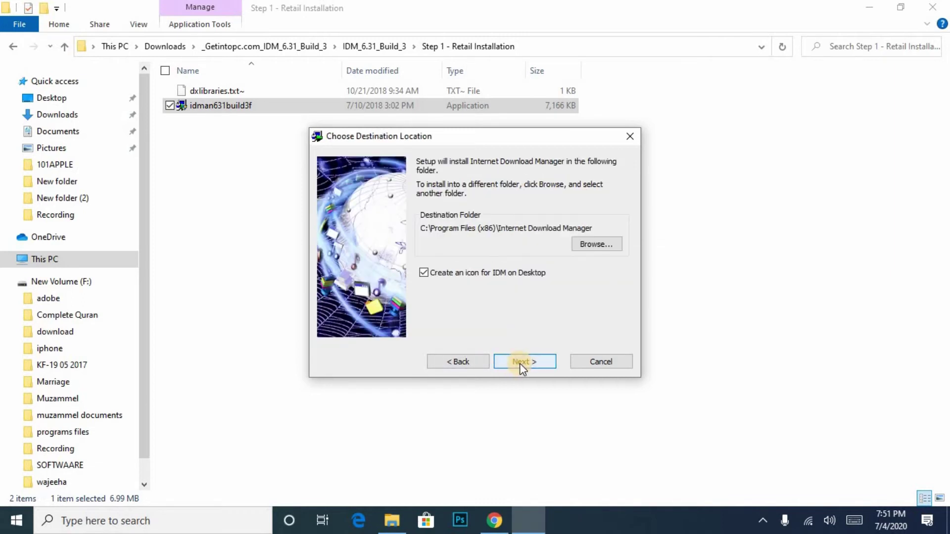
pyautogui.click(520, 362)
pyautogui.click(519, 362)
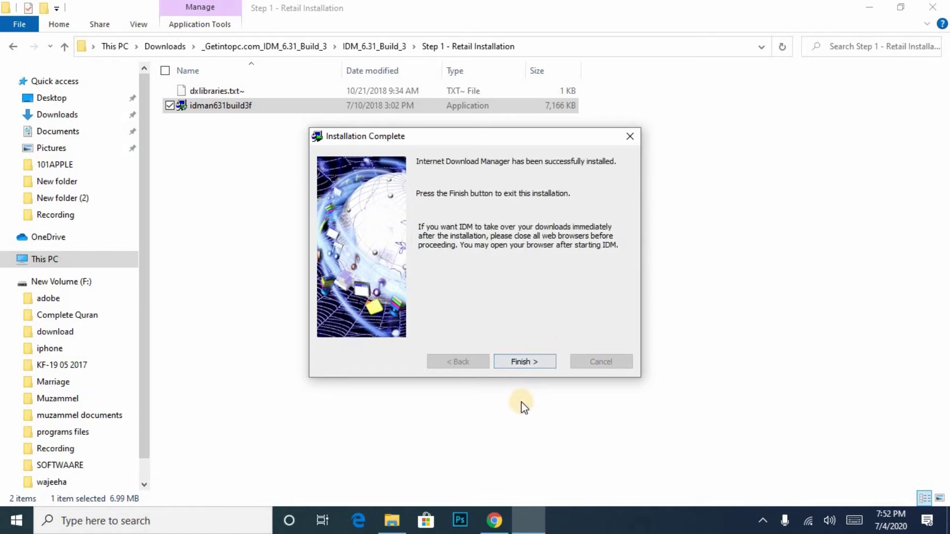
pyautogui.click(525, 362)
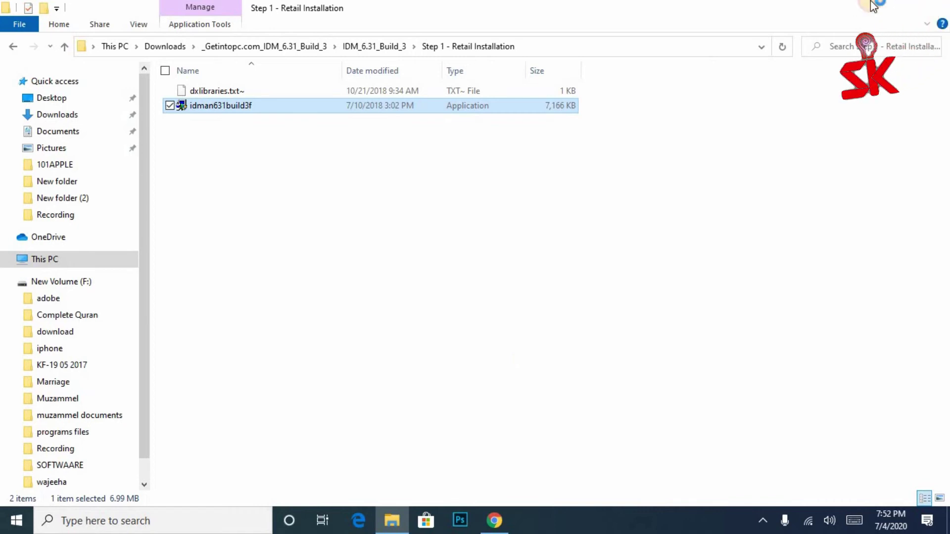
# - Dismiss the Chrome integration, registration and Edge integration dialogs without registering, and close the Microsoft Store window
pyautogui.click(918, 6)
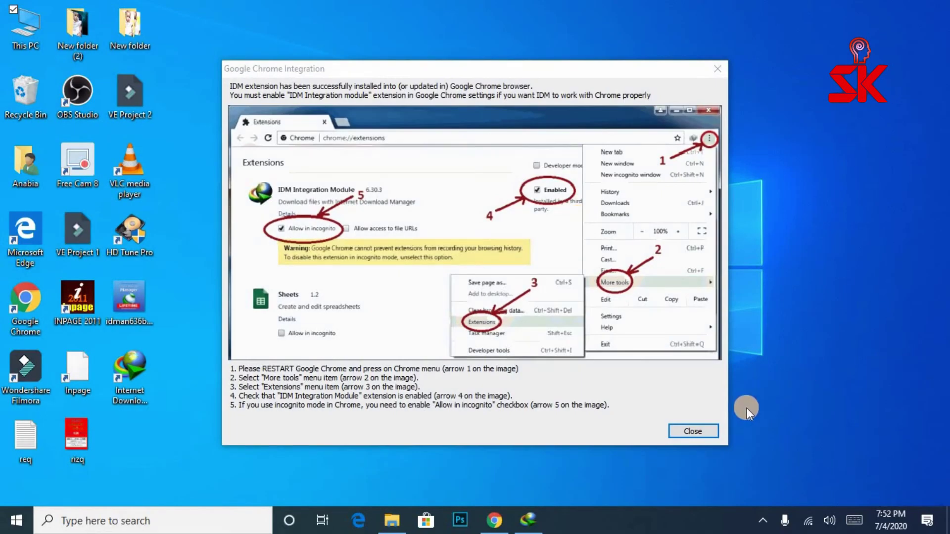
pyautogui.click(705, 431)
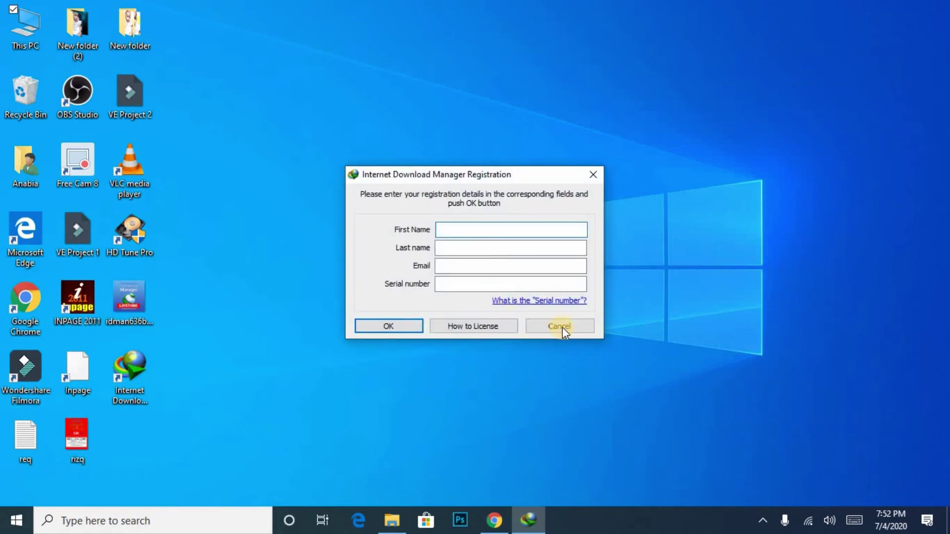
pyautogui.click(561, 327)
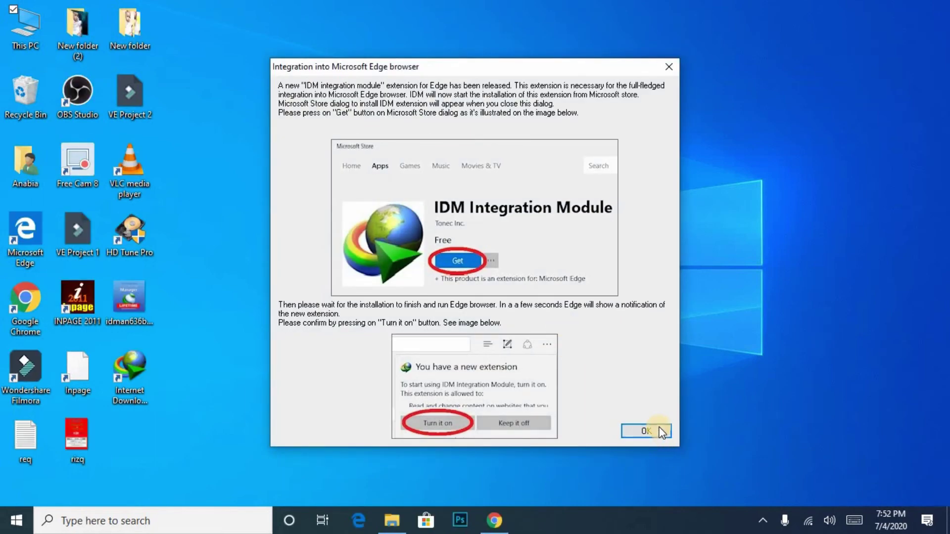
pyautogui.click(658, 428)
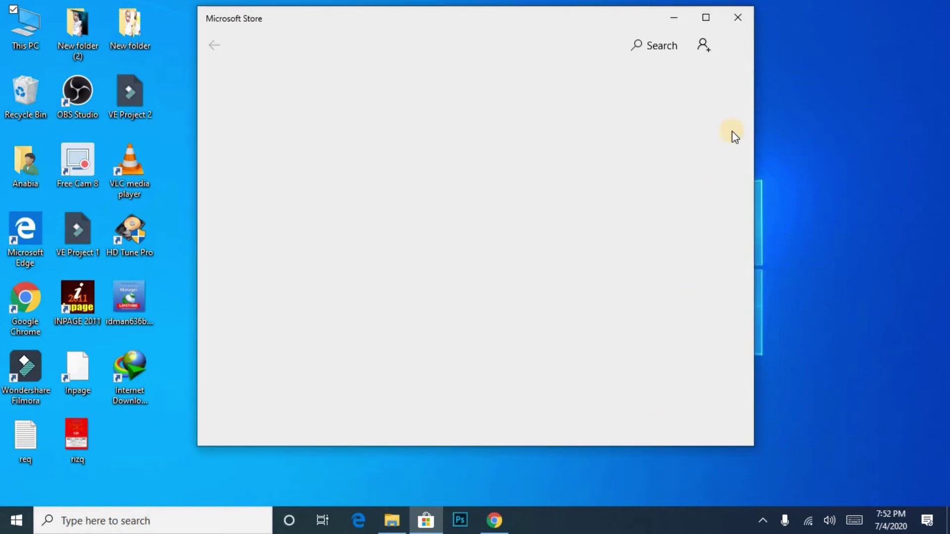
pyautogui.click(738, 17)
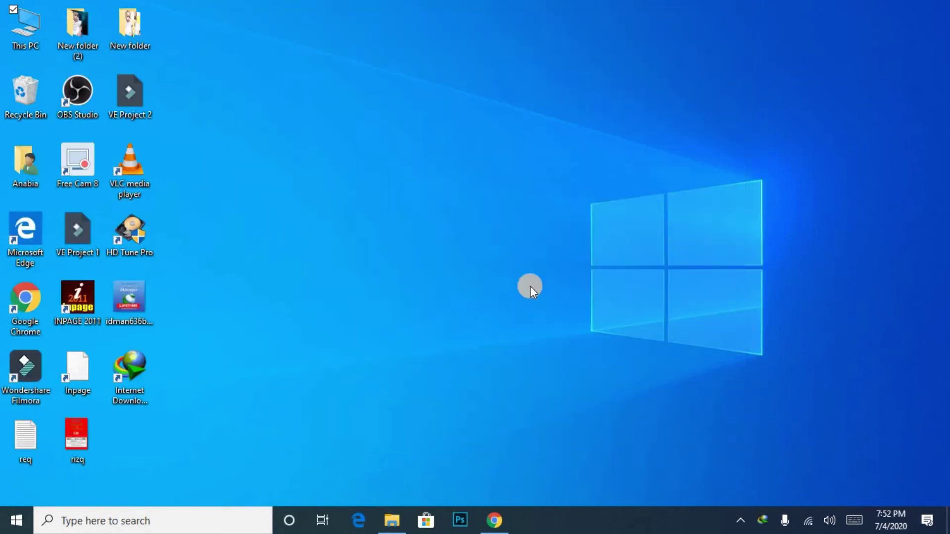
pyautogui.click(558, 340)
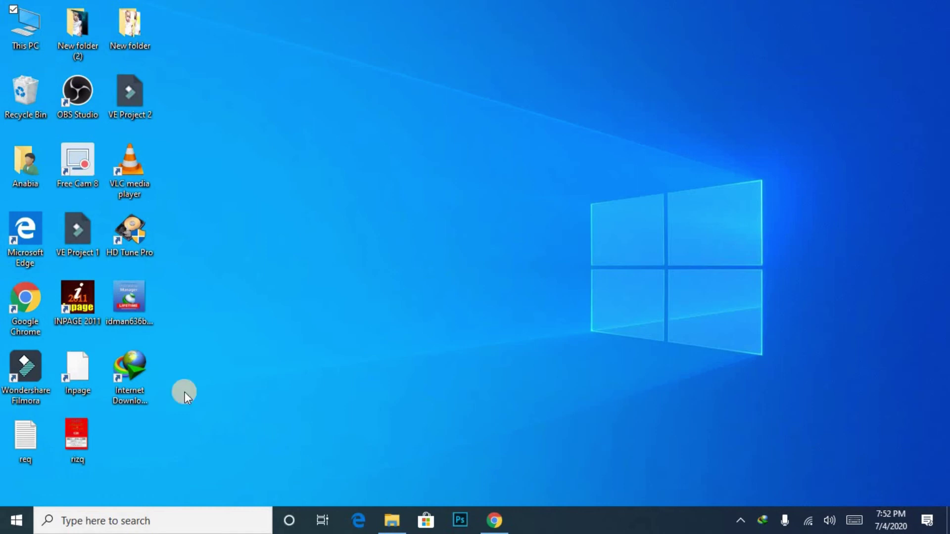
# - Open the Step 2 - IDM .reg file folder in File Explorer and exit the running Internet Download Manager
pyautogui.click(388, 520)
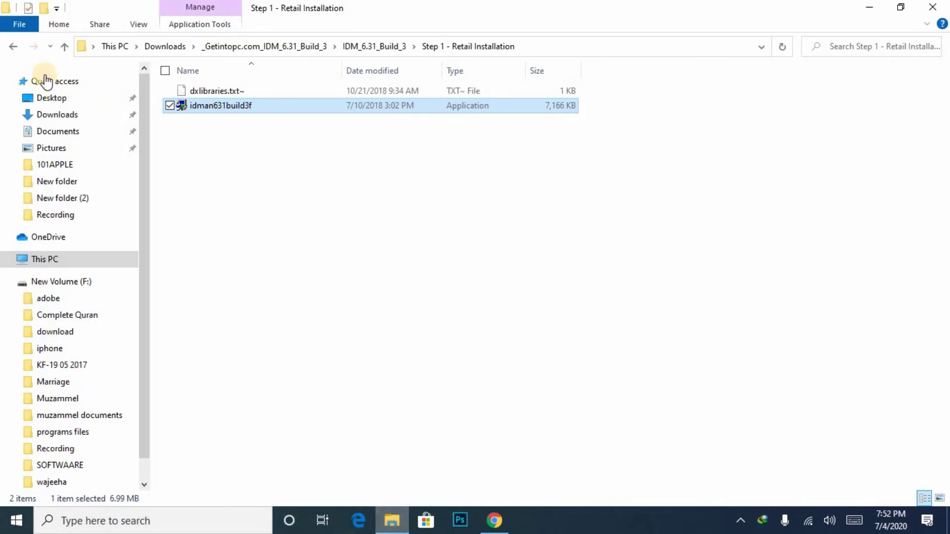
pyautogui.click(13, 47)
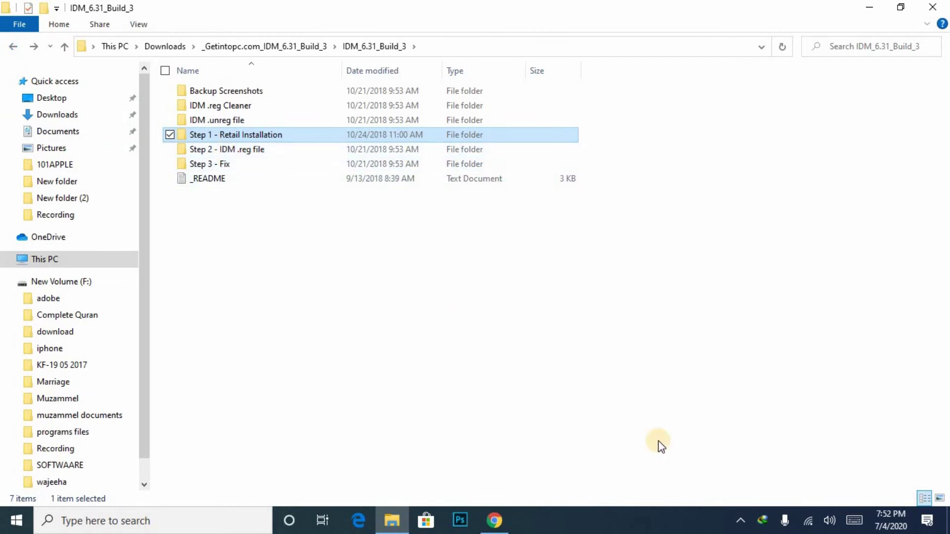
pyautogui.doubleClick(215, 152)
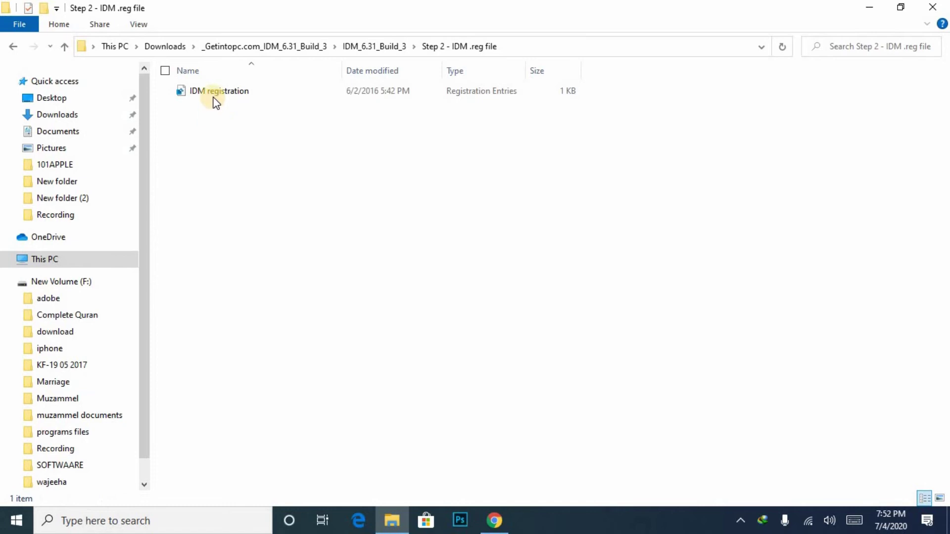
pyautogui.rightClick(760, 522)
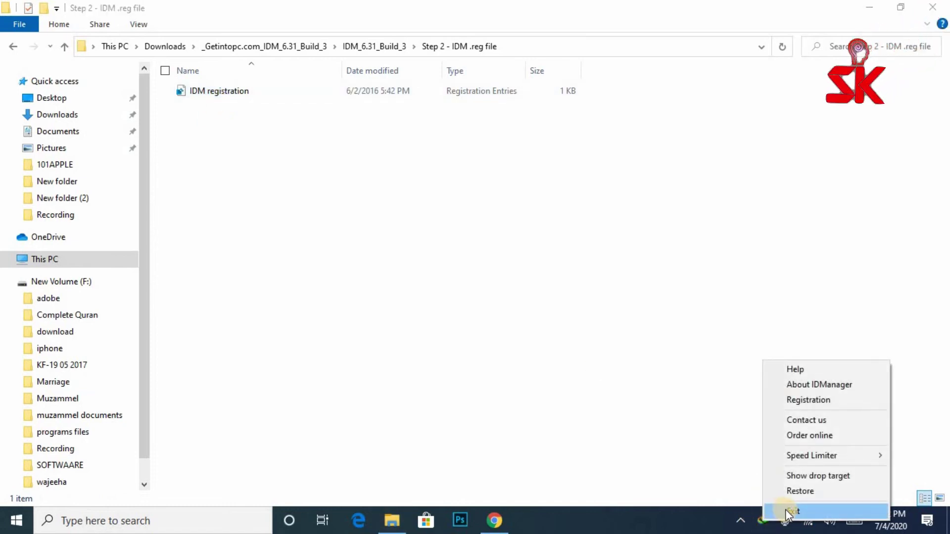
pyautogui.click(789, 511)
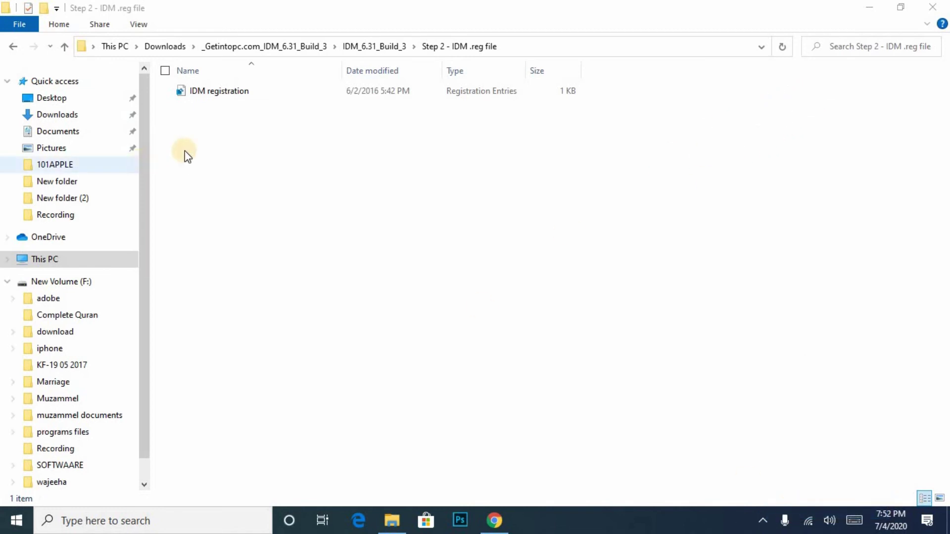
# - Merge the IDM registration file into the Windows registry and accept the Registry Editor prompts
pyautogui.click(211, 93)
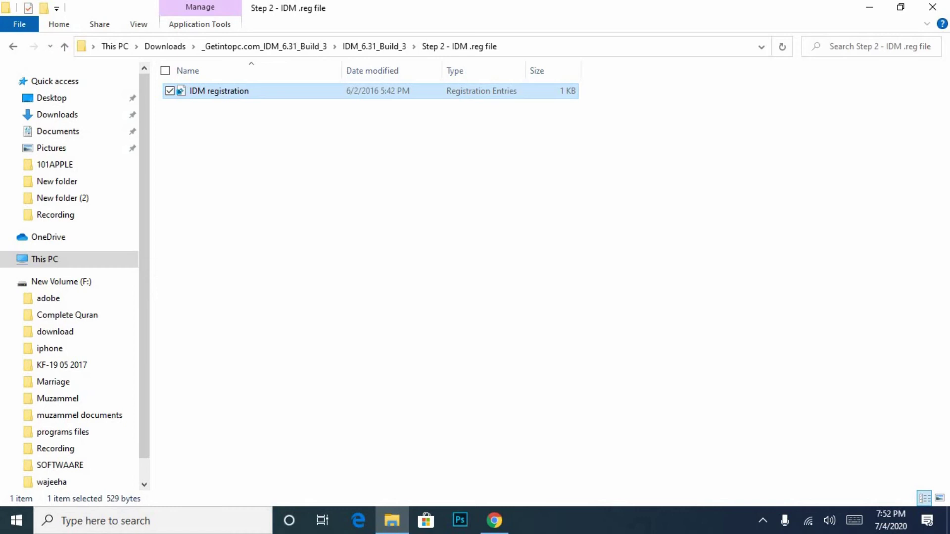
pyautogui.press('Return')
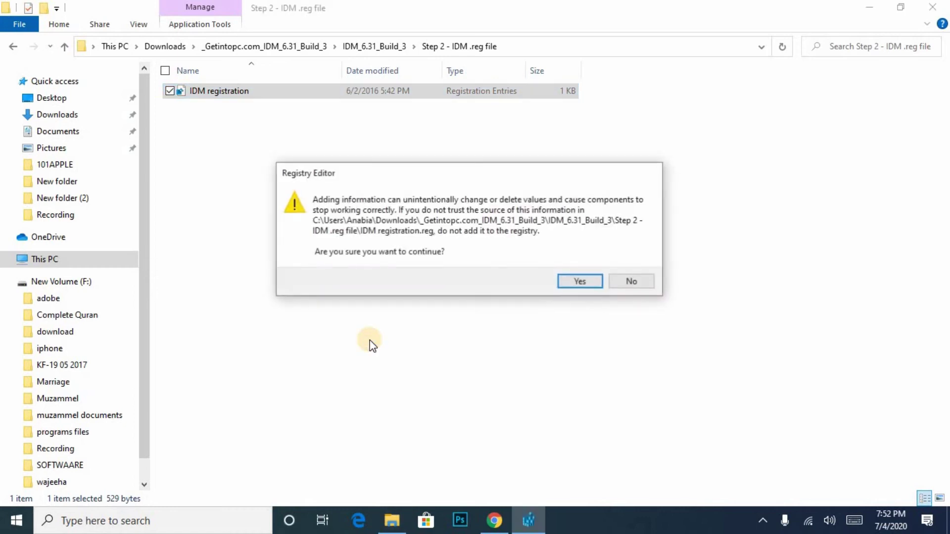
pyautogui.click(578, 282)
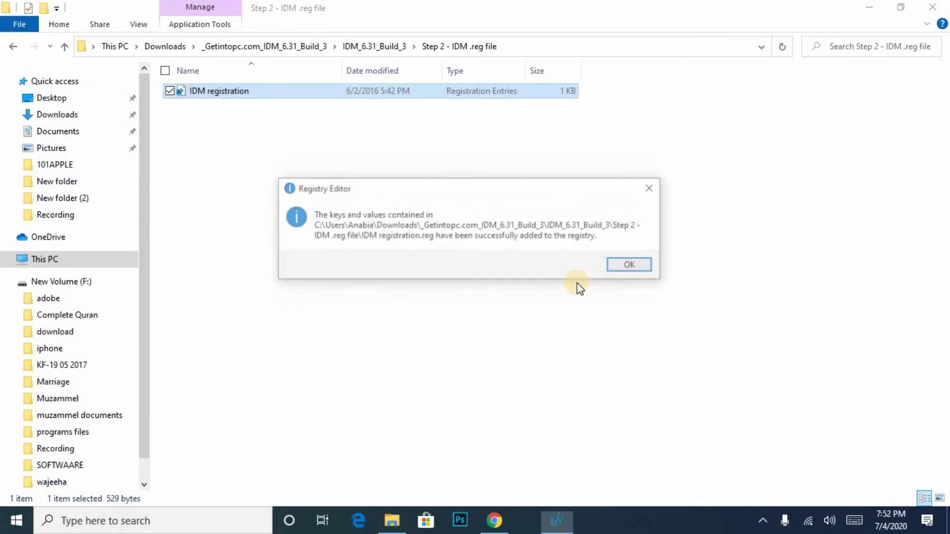
pyautogui.click(628, 262)
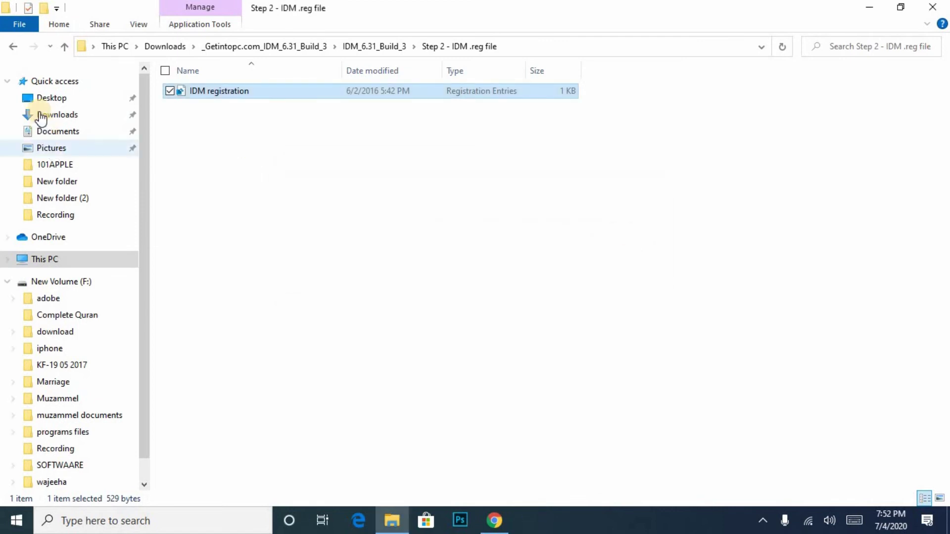
# - Copy the IDMan application from the Step 3 - Fix subfolder of IDM_6.31_Build_3
pyautogui.click(13, 46)
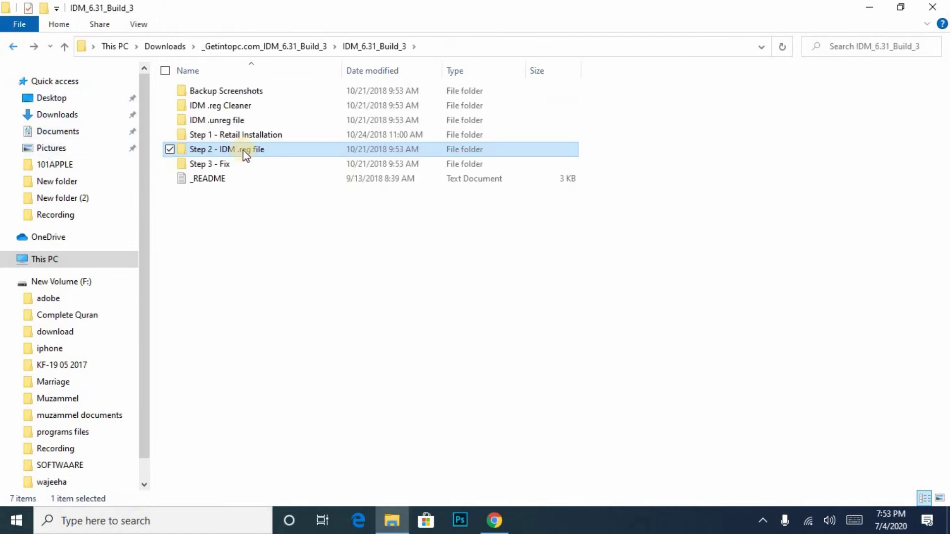
pyautogui.doubleClick(218, 165)
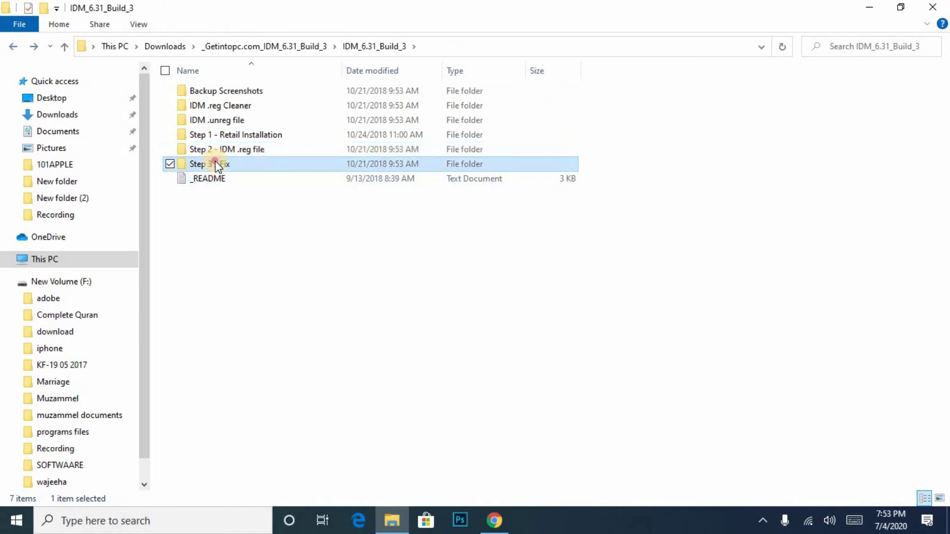
pyautogui.click(207, 92)
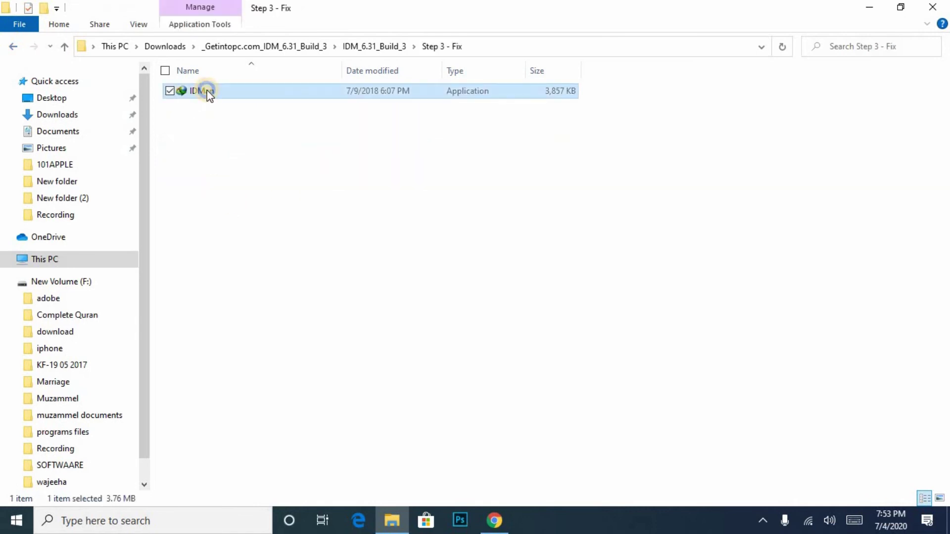
pyautogui.rightClick(207, 92)
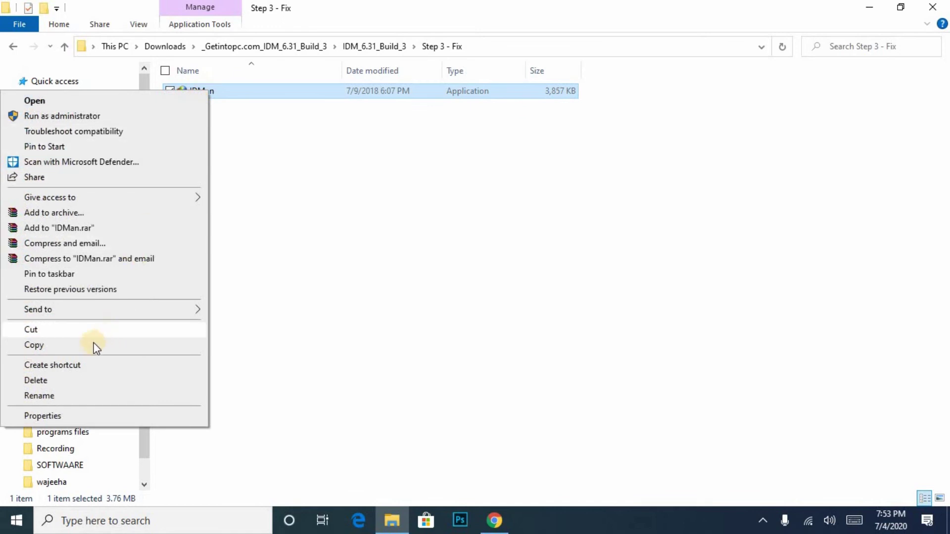
pyautogui.click(43, 346)
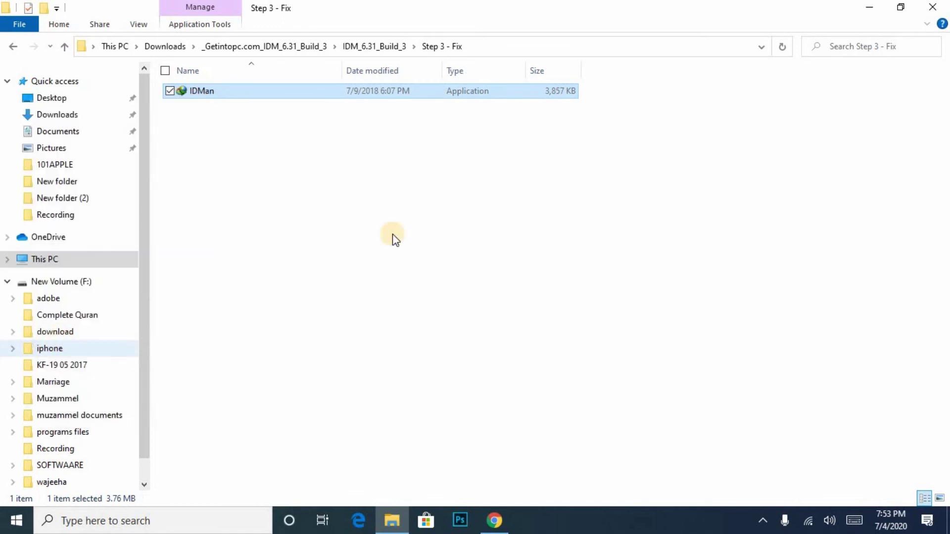
# - Paste the copied IDMan into the file location of the desktop's Internet Download Manager shortcut, replacing the existing IDMan.exe
pyautogui.click(867, 6)
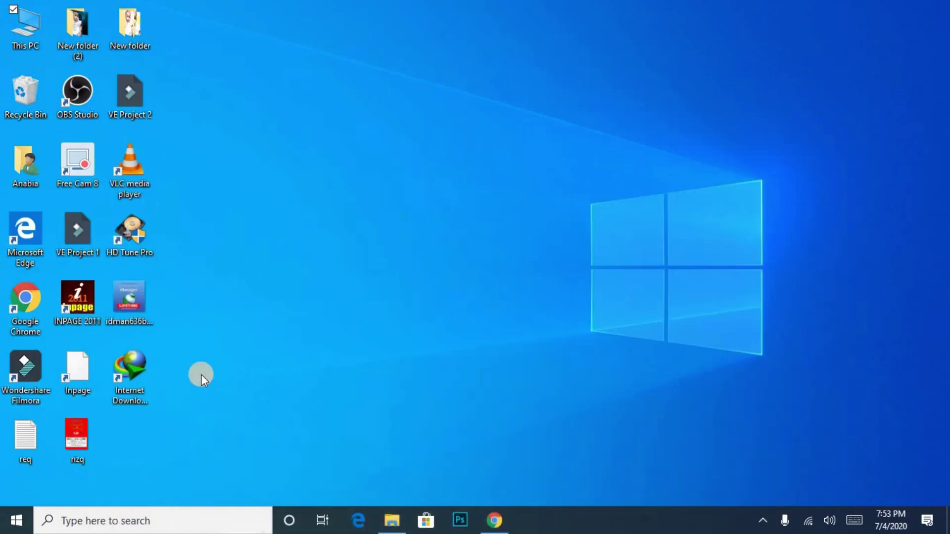
pyautogui.rightClick(137, 375)
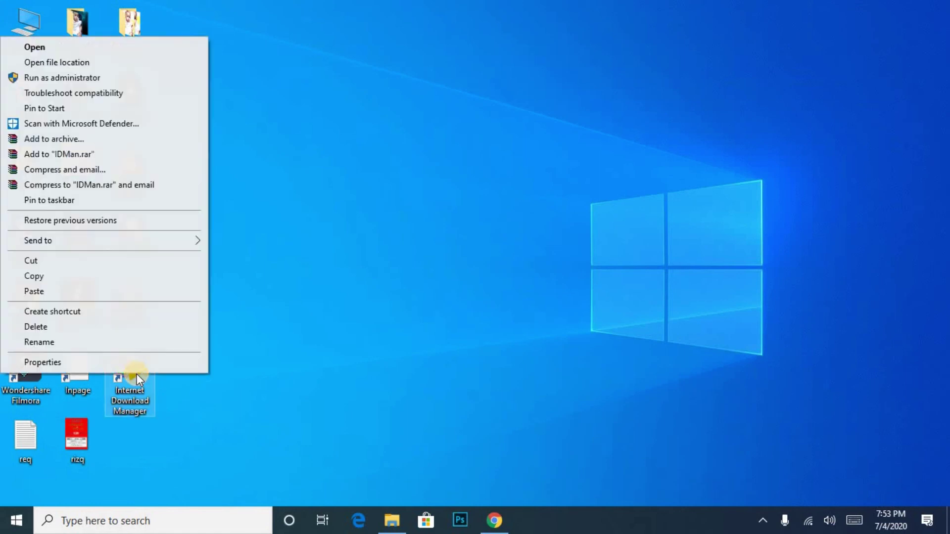
pyautogui.click(85, 58)
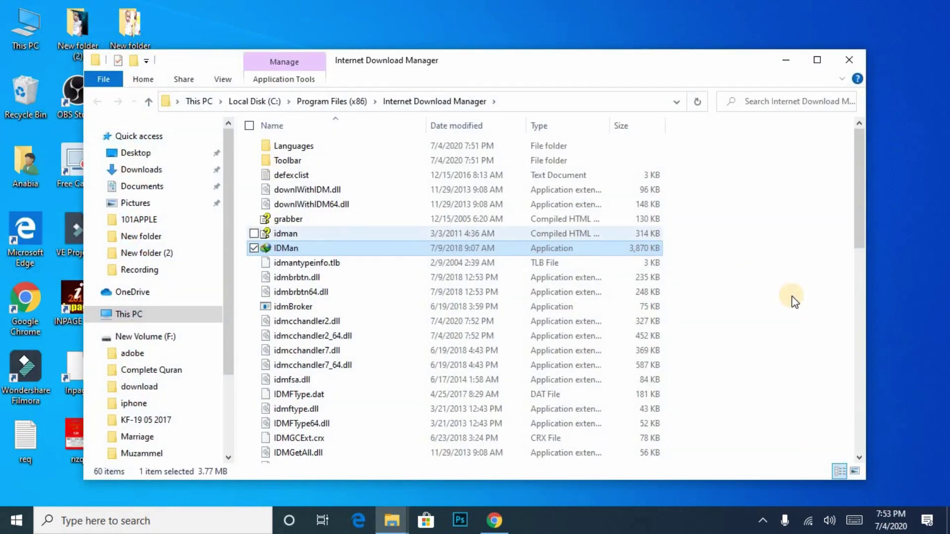
pyautogui.rightClick(759, 224)
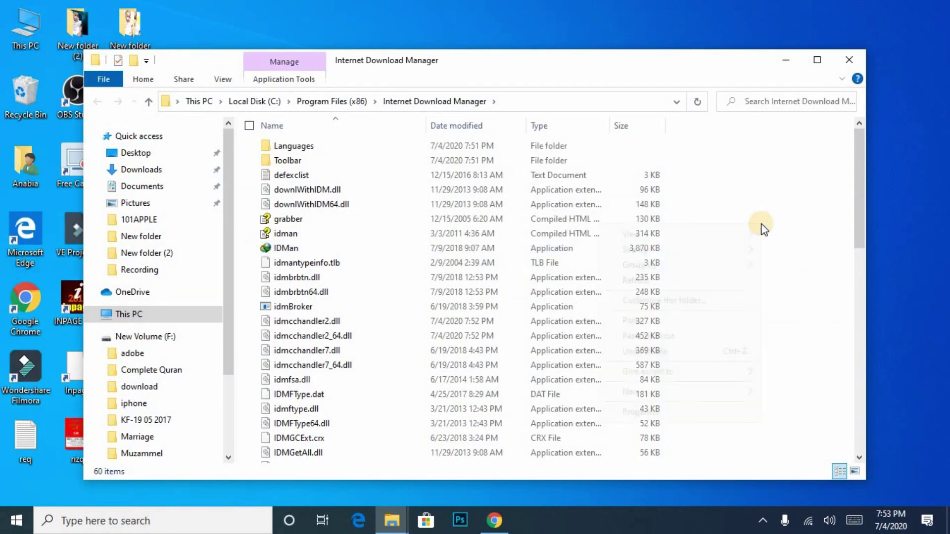
pyautogui.click(640, 322)
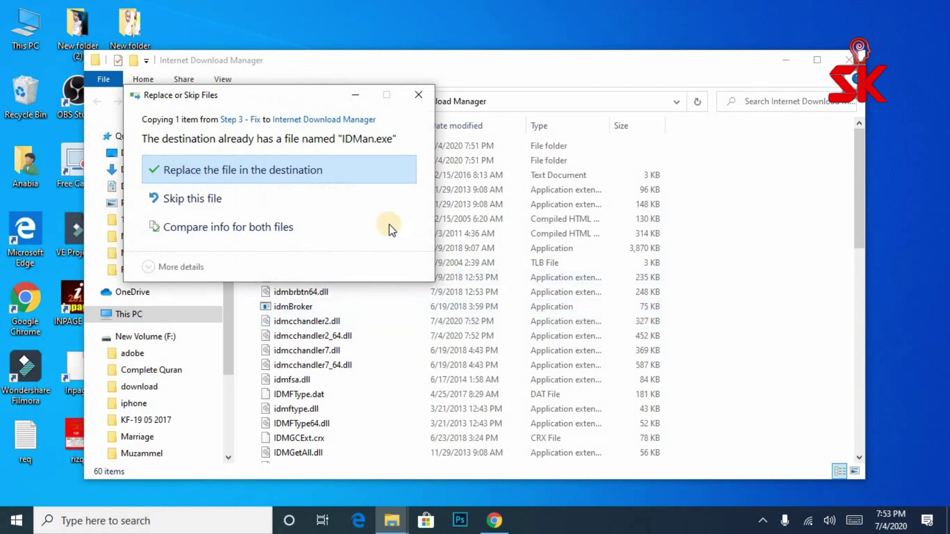
pyautogui.click(240, 173)
pyautogui.click(252, 191)
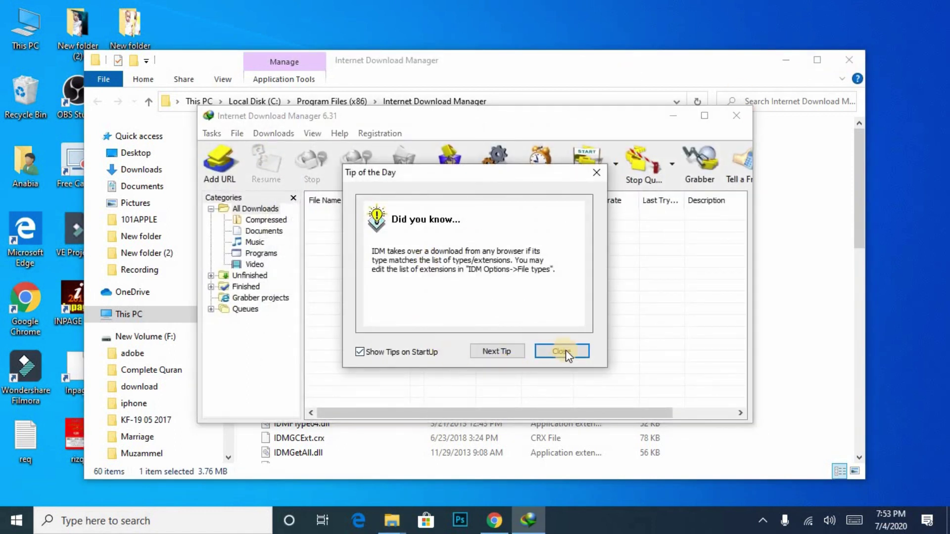
# - Close the Tip of the Day and the installation folder window, and check Internet Download Manager's Registration options
pyautogui.click(566, 349)
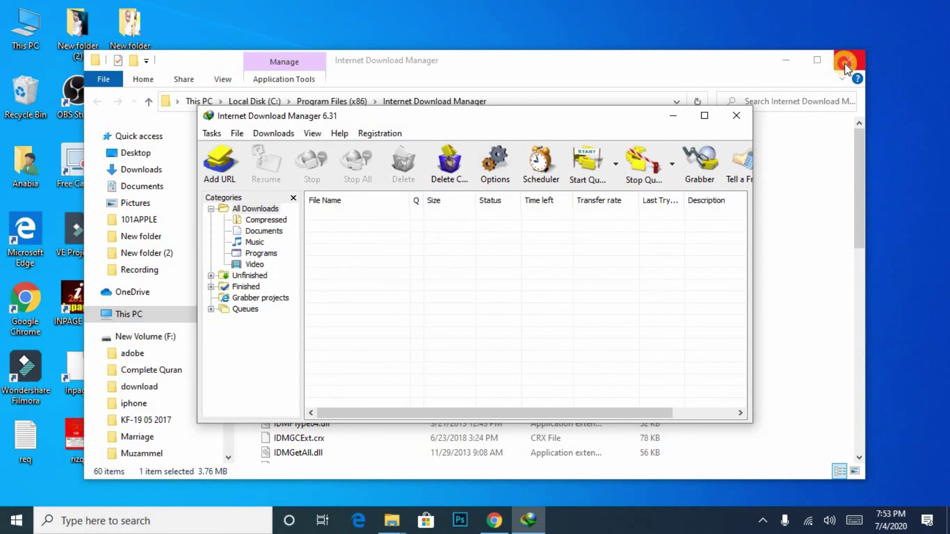
pyautogui.click(845, 63)
pyautogui.click(372, 133)
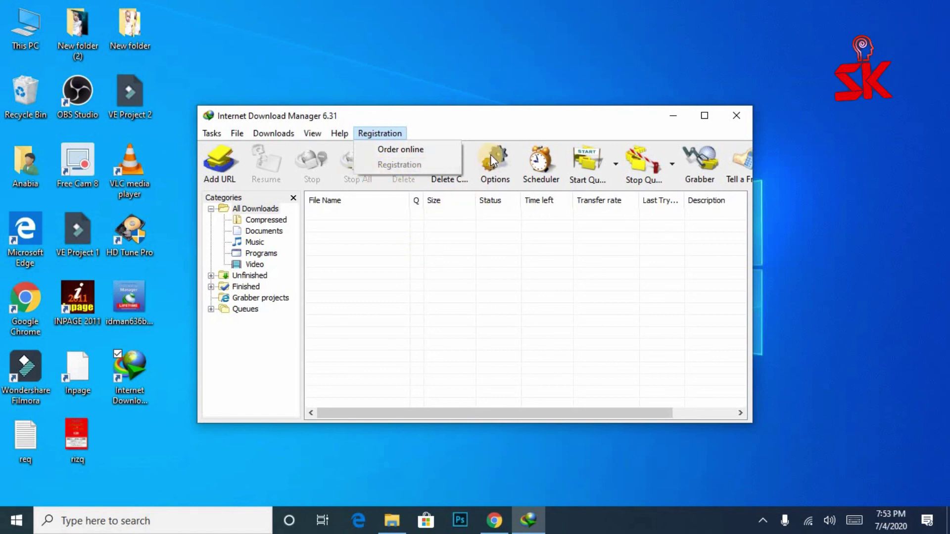
pyautogui.click(494, 128)
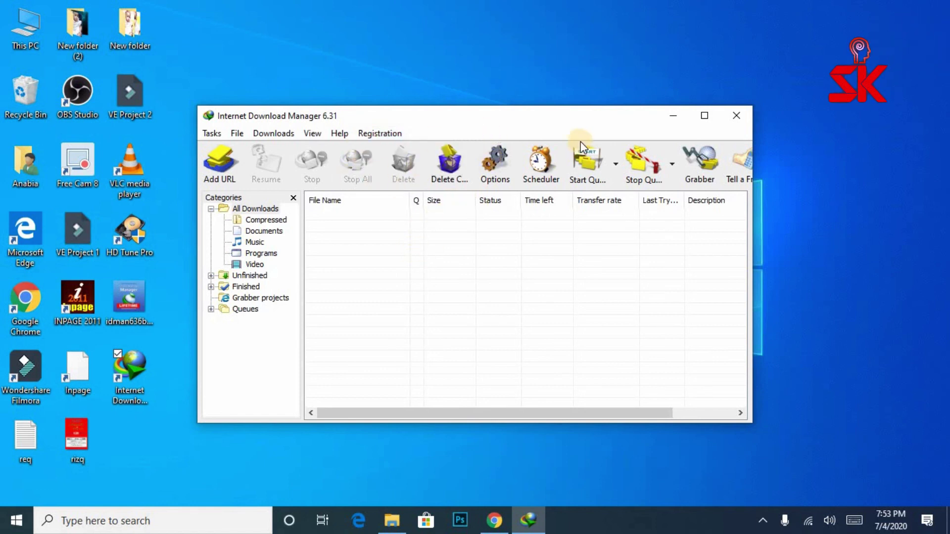